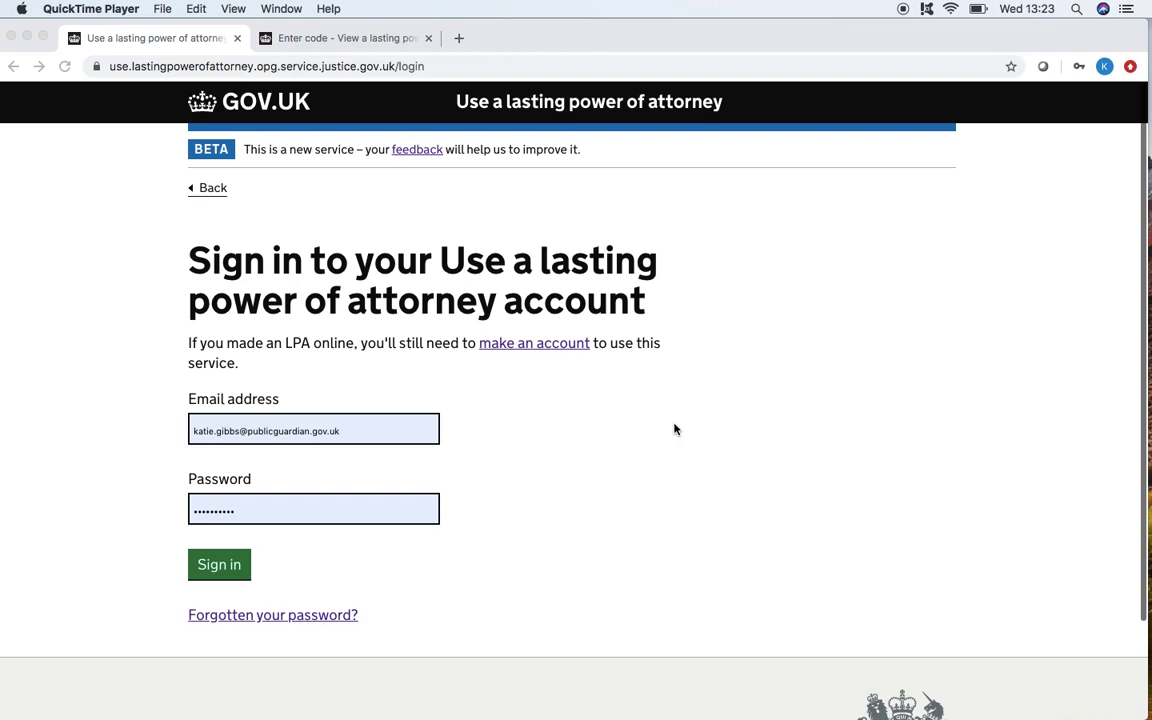
Step: Sign in, look over the Add another LPA form, then cancel back to the dashboard
{"action": "left_click", "coordinate": [200, 520]}
{"action": "left_click", "coordinate": [209, 572]}
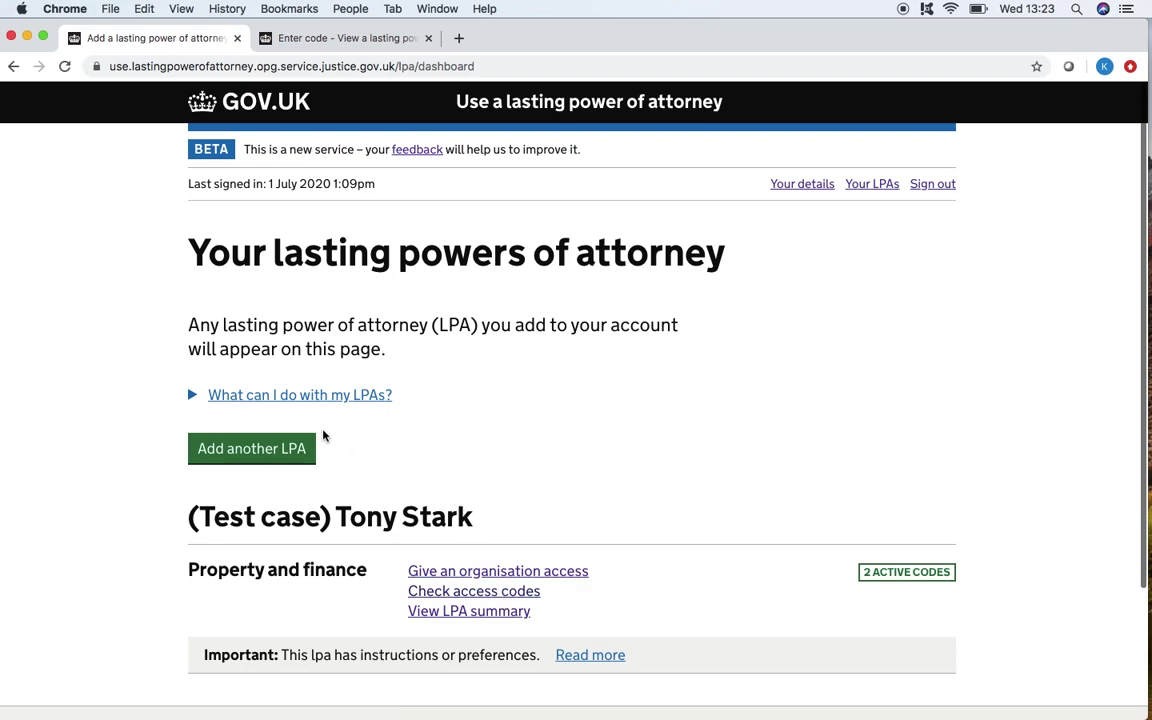
{"action": "left_click", "coordinate": [243, 450]}
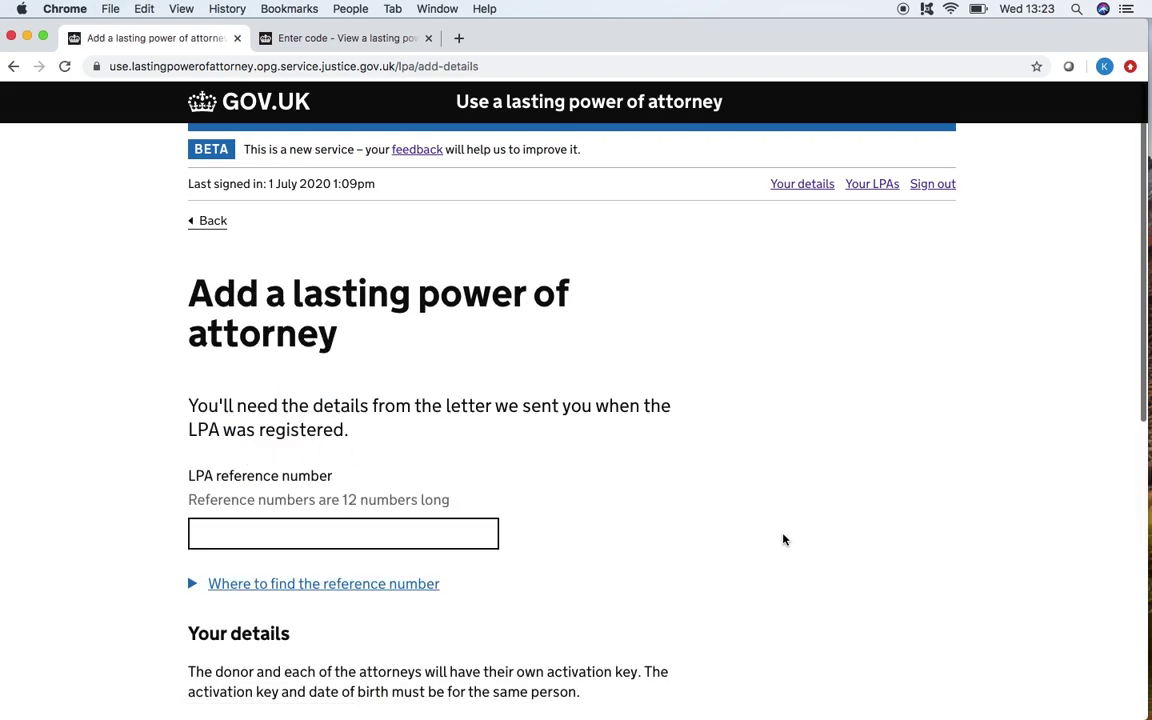
{"action": "scroll", "coordinate": [875, 605], "scroll_direction": "down", "scroll_amount": 3}
{"action": "scroll", "coordinate": [875, 605], "scroll_direction": "down", "scroll_amount": 3}
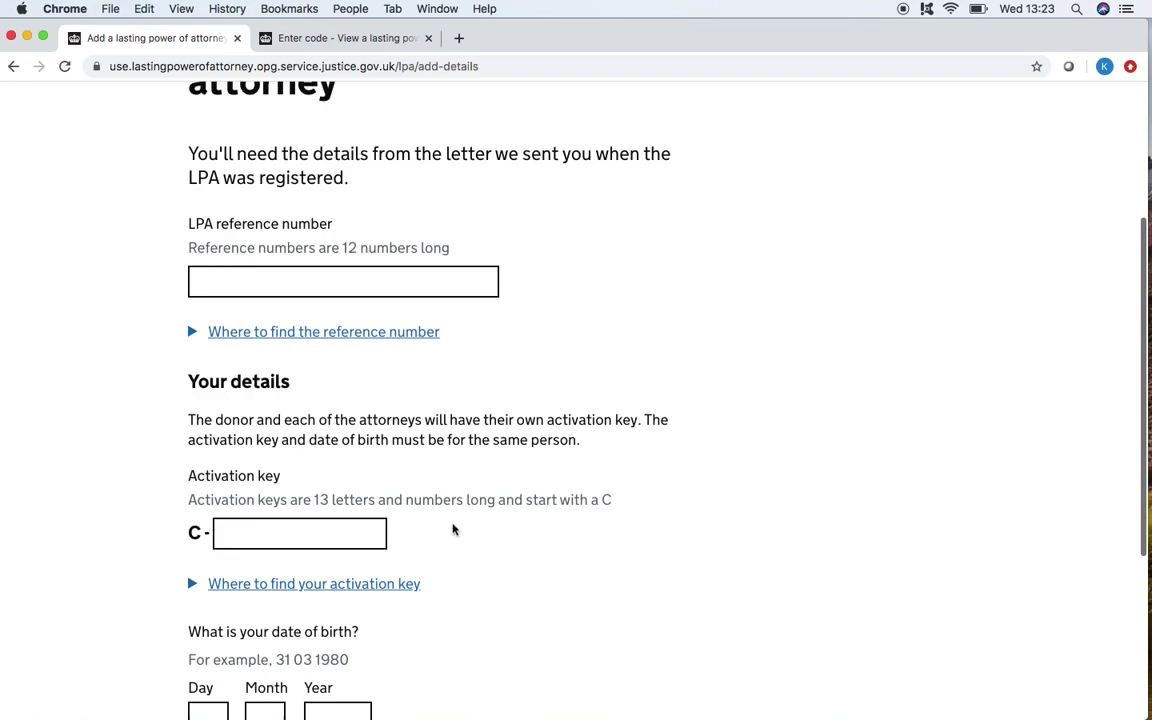
{"action": "left_click", "coordinate": [329, 531]}
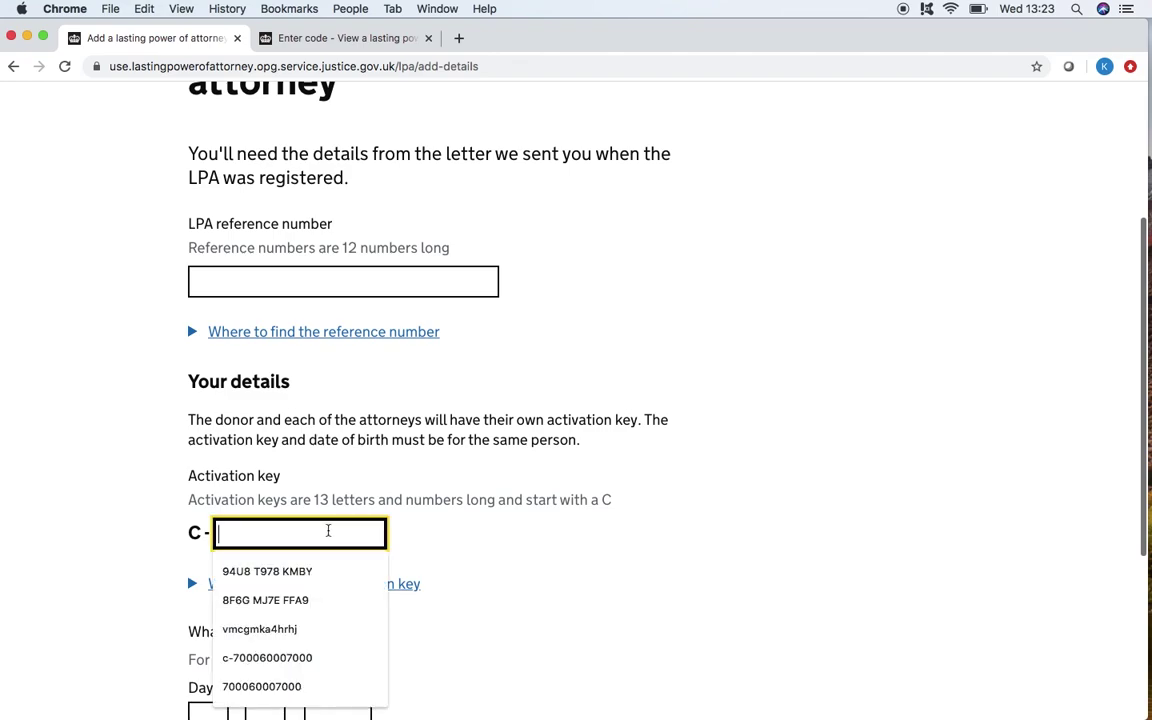
{"action": "left_click", "coordinate": [477, 546]}
{"action": "scroll", "coordinate": [477, 546], "scroll_direction": "down", "scroll_amount": 3}
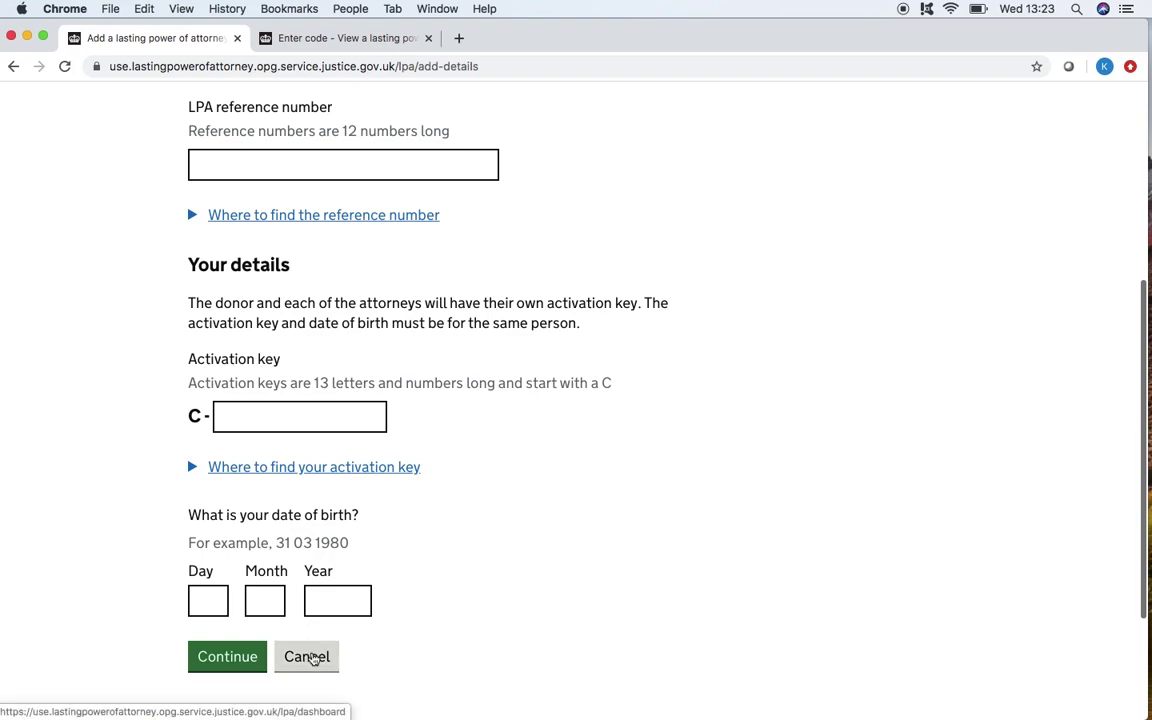
{"action": "left_click", "coordinate": [312, 656]}
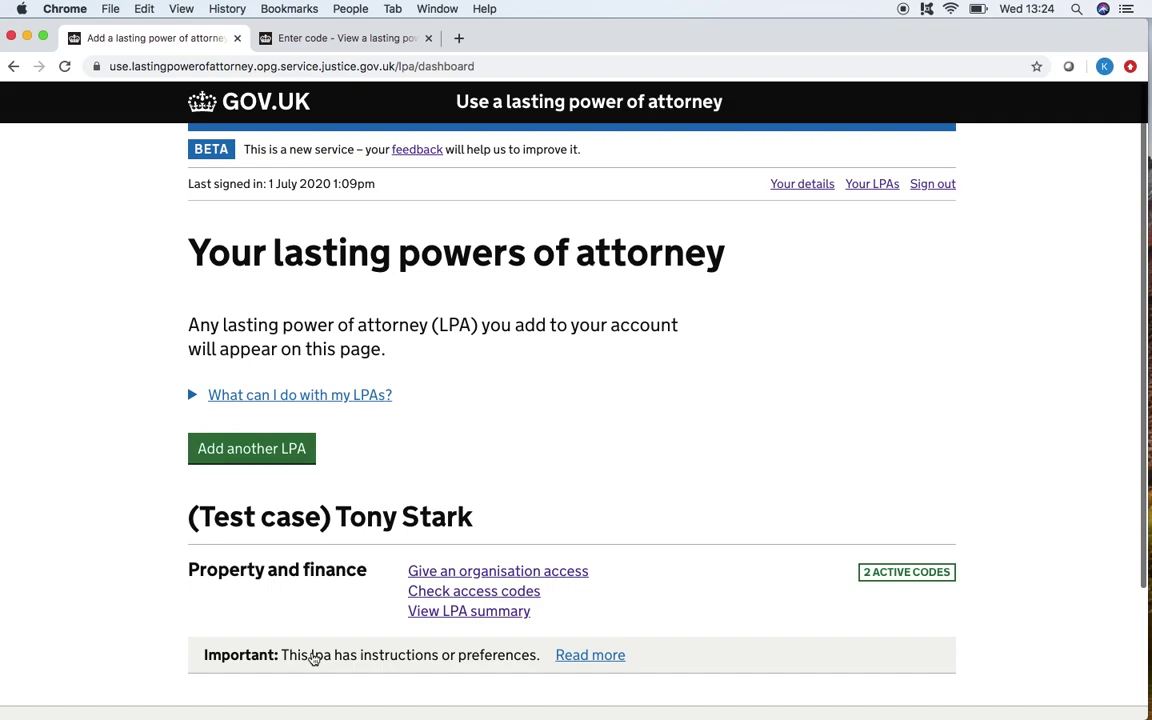
Step: Give 'energy provider' access to the LPA and copy the new code expiring 31 July 2020
{"action": "left_click", "coordinate": [449, 579]}
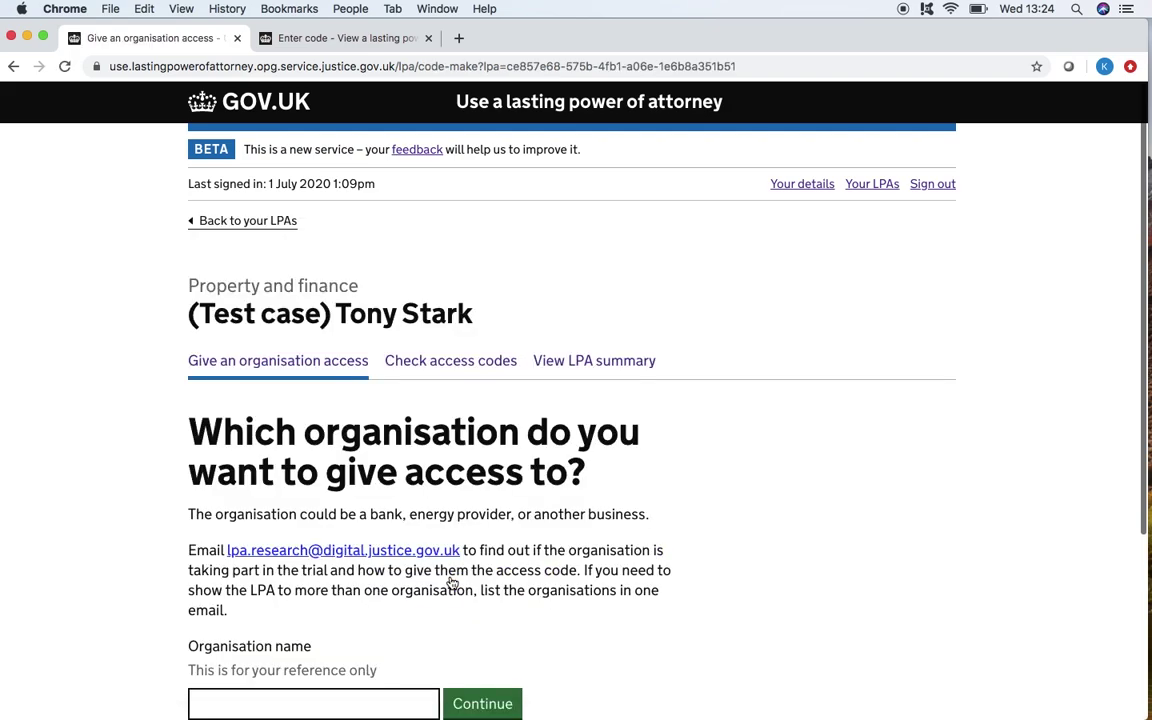
{"action": "scroll", "coordinate": [420, 592], "scroll_direction": "down", "scroll_amount": 2}
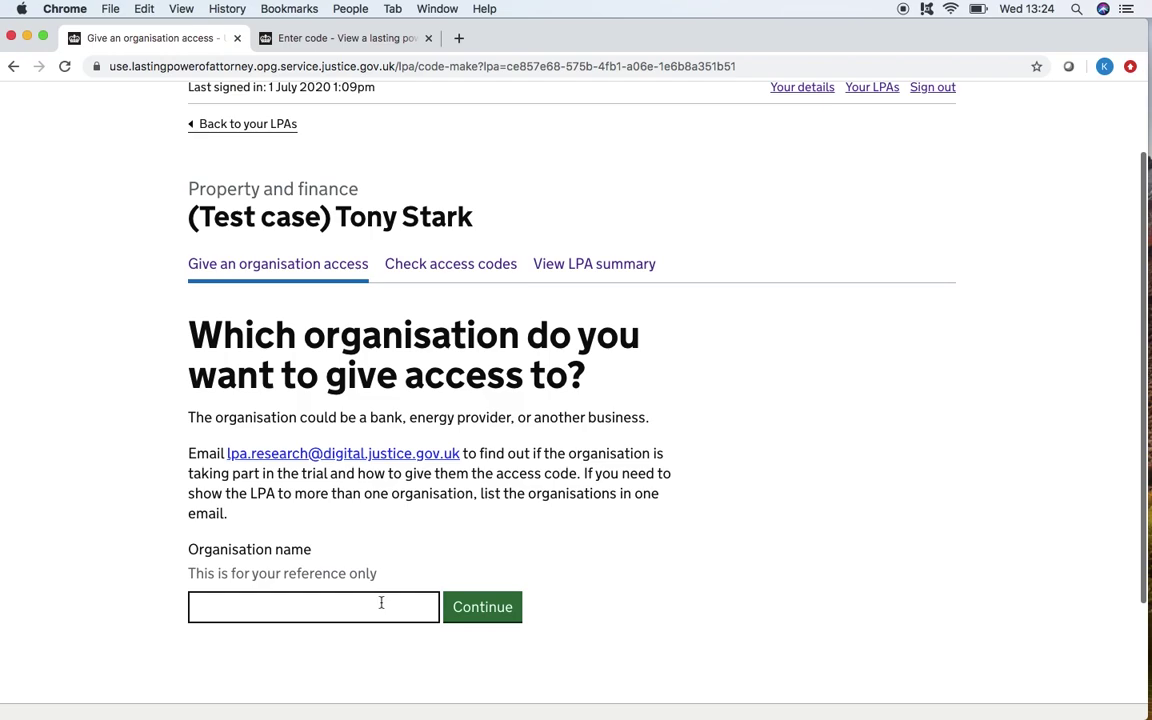
{"action": "left_click", "coordinate": [381, 602]}
{"action": "type", "text": "energy provider"}
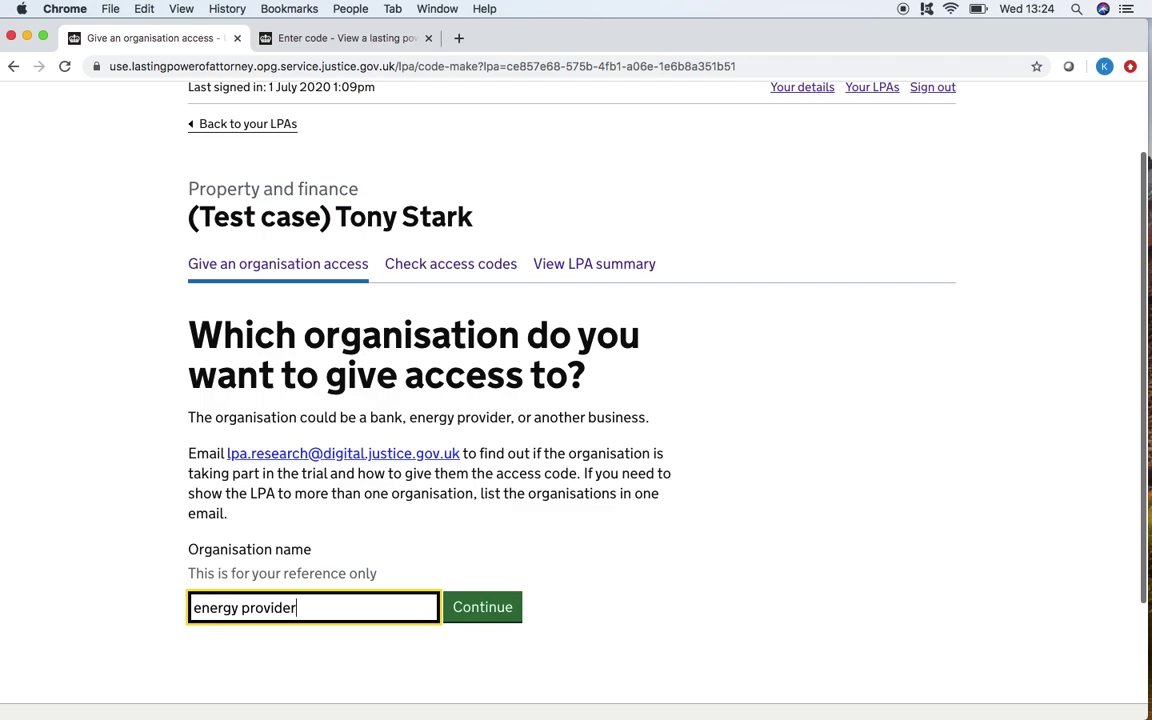
{"action": "left_click", "coordinate": [497, 600]}
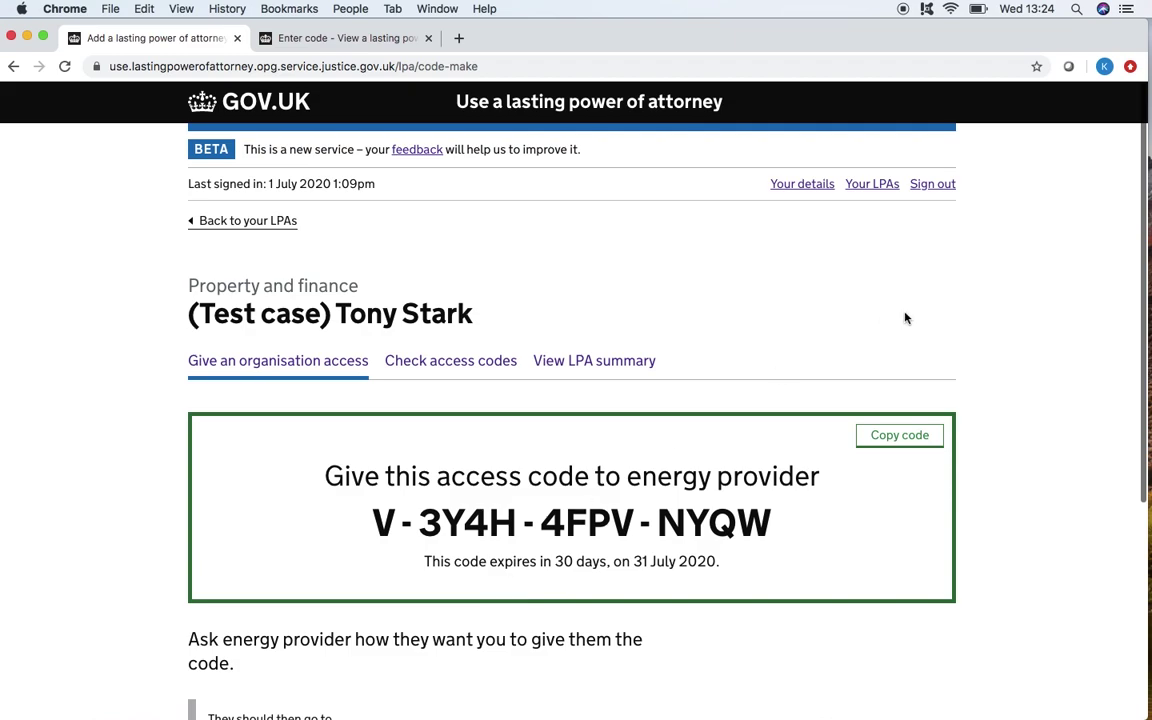
{"action": "left_click", "coordinate": [906, 437]}
Step: Review the LPA's active access codes on Check access codes, then open the LPA summary
{"action": "left_click", "coordinate": [455, 366]}
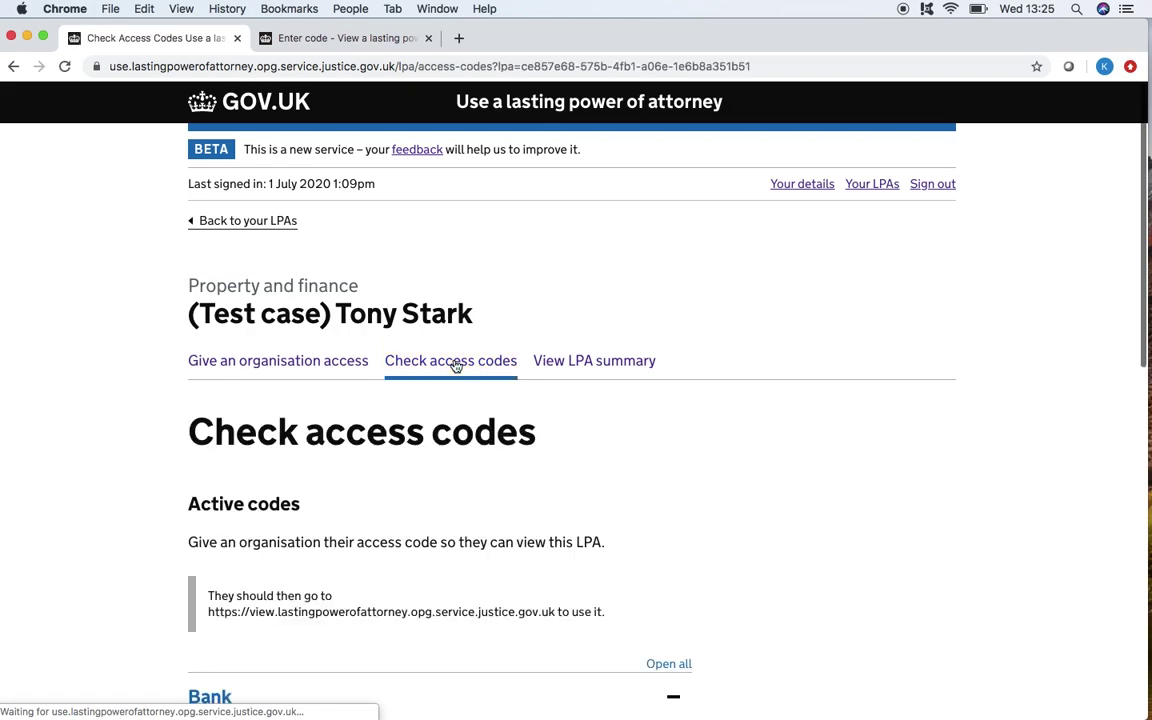
{"action": "scroll", "coordinate": [760, 575], "scroll_direction": "down", "scroll_amount": 5}
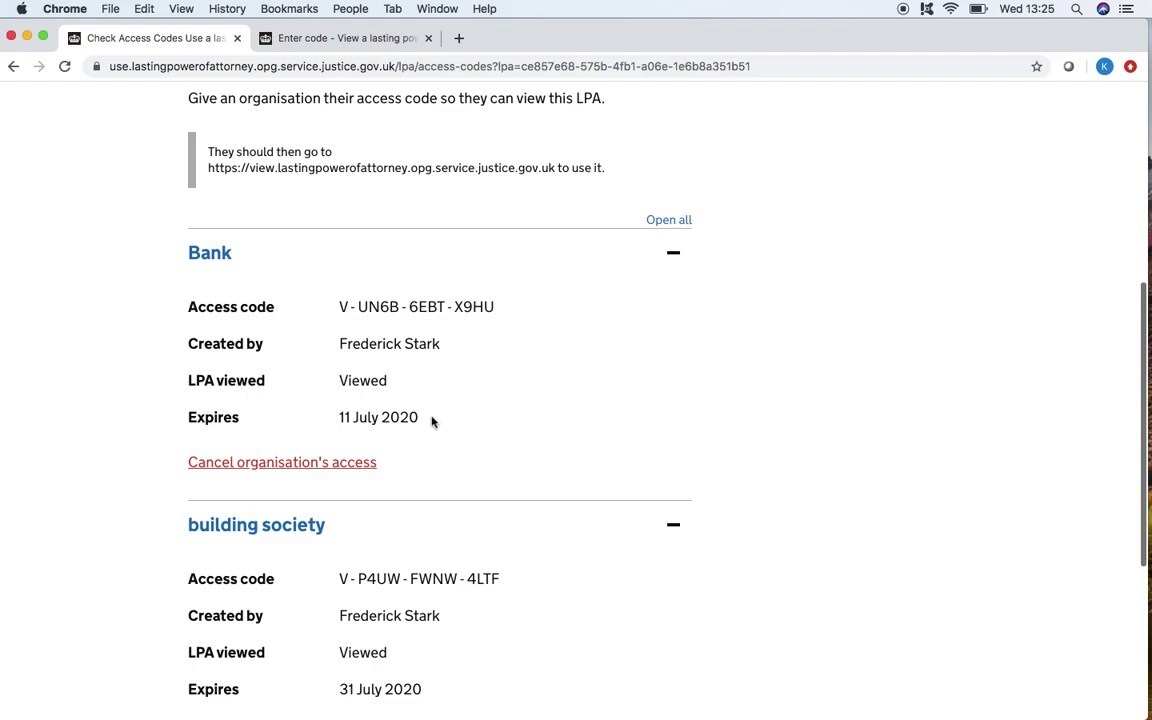
{"action": "scroll", "coordinate": [352, 368], "scroll_direction": "up", "scroll_amount": 1}
{"action": "scroll", "coordinate": [350, 371], "scroll_direction": "down", "scroll_amount": 3}
{"action": "scroll", "coordinate": [350, 371], "scroll_direction": "up", "scroll_amount": 5}
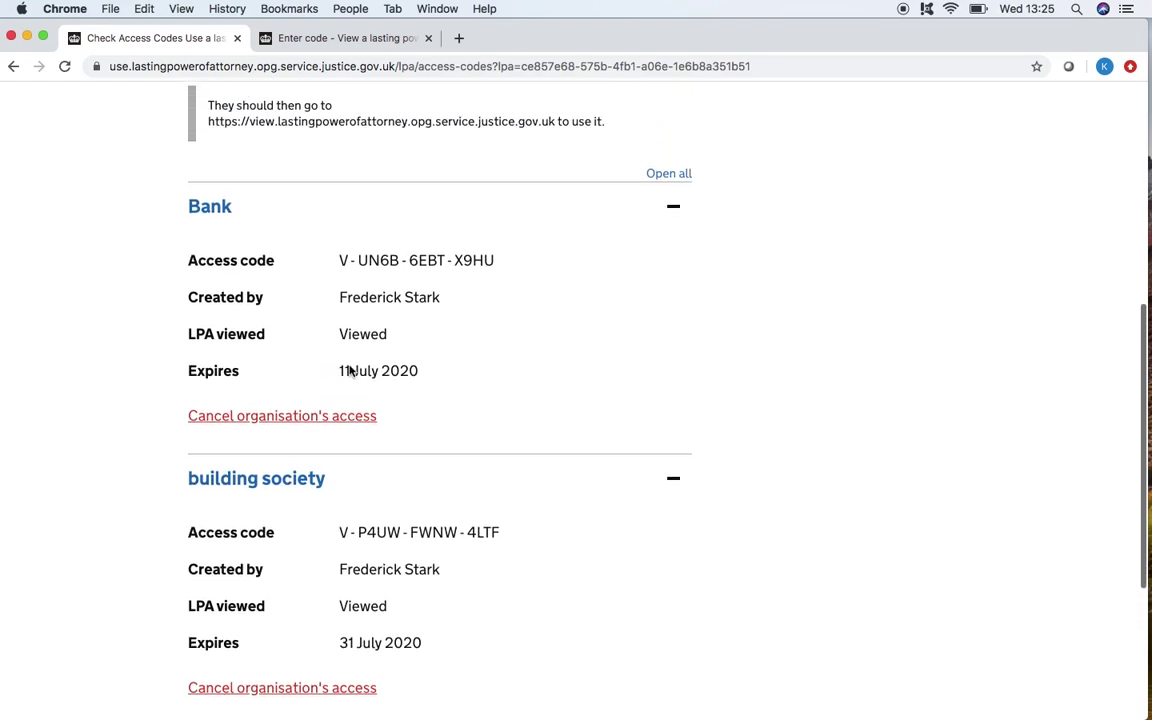
{"action": "scroll", "coordinate": [351, 372], "scroll_direction": "up", "scroll_amount": 1}
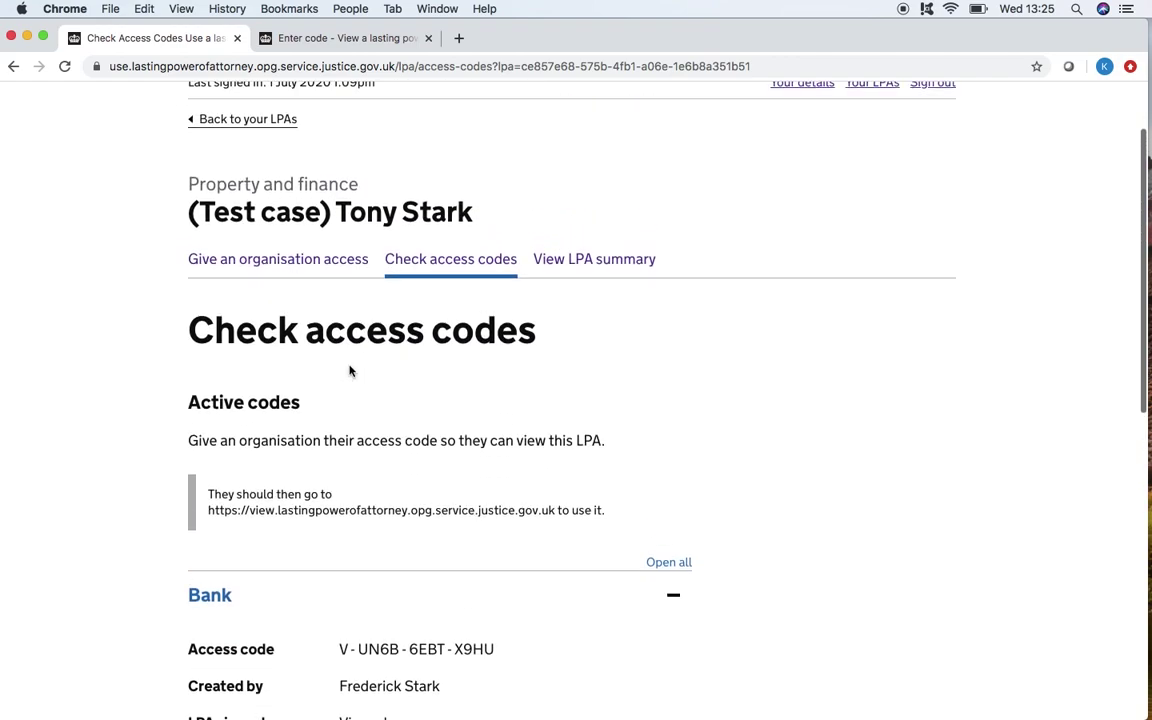
{"action": "left_click", "coordinate": [566, 266]}
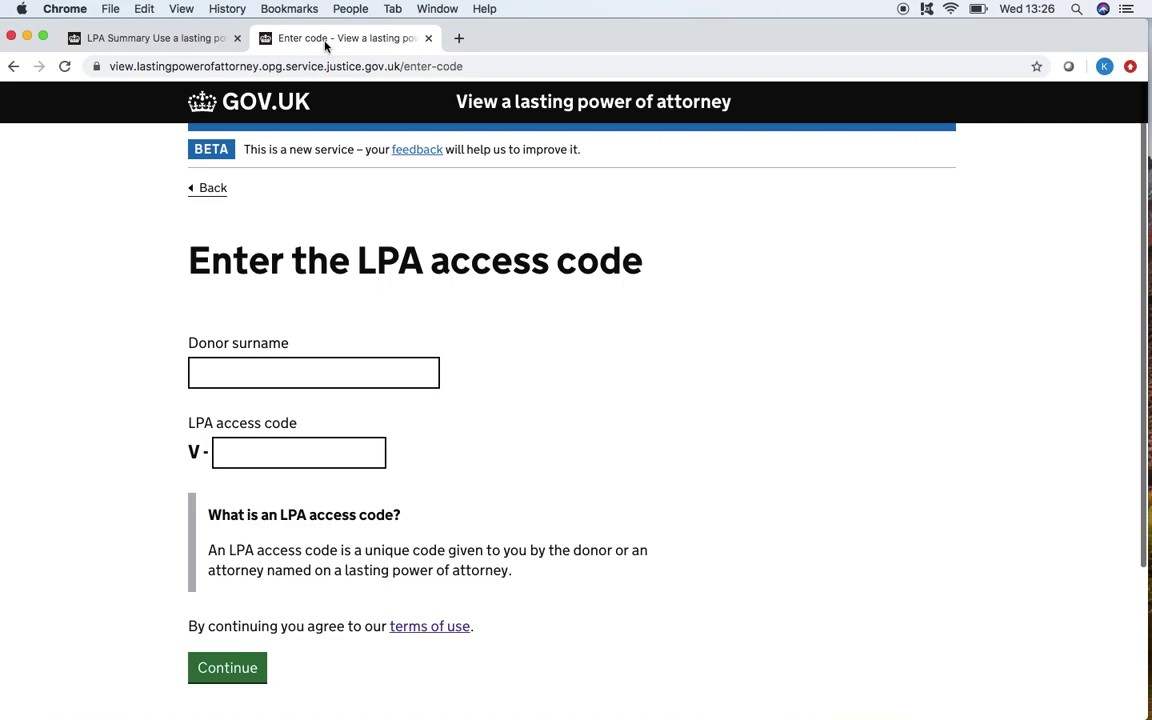
Step: Enter the donor's surname and paste the copied access code, then submit them
{"action": "left_click", "coordinate": [226, 369]}
{"action": "type", "text": "stark"}
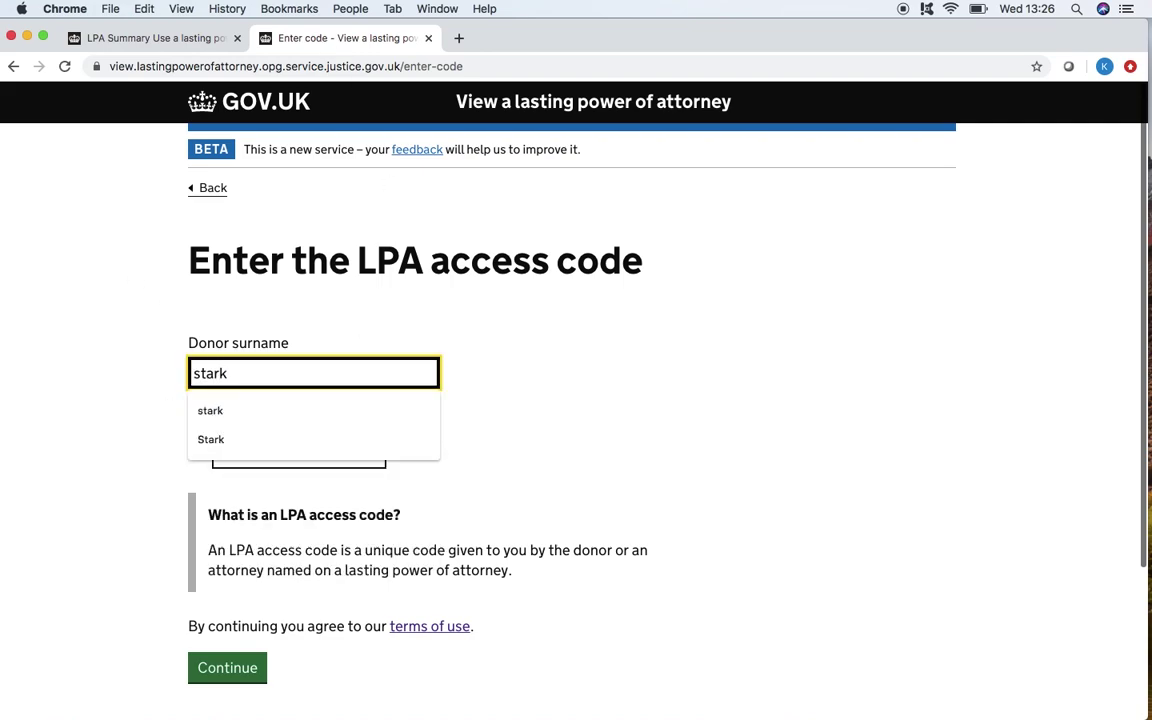
{"action": "left_click", "coordinate": [300, 406]}
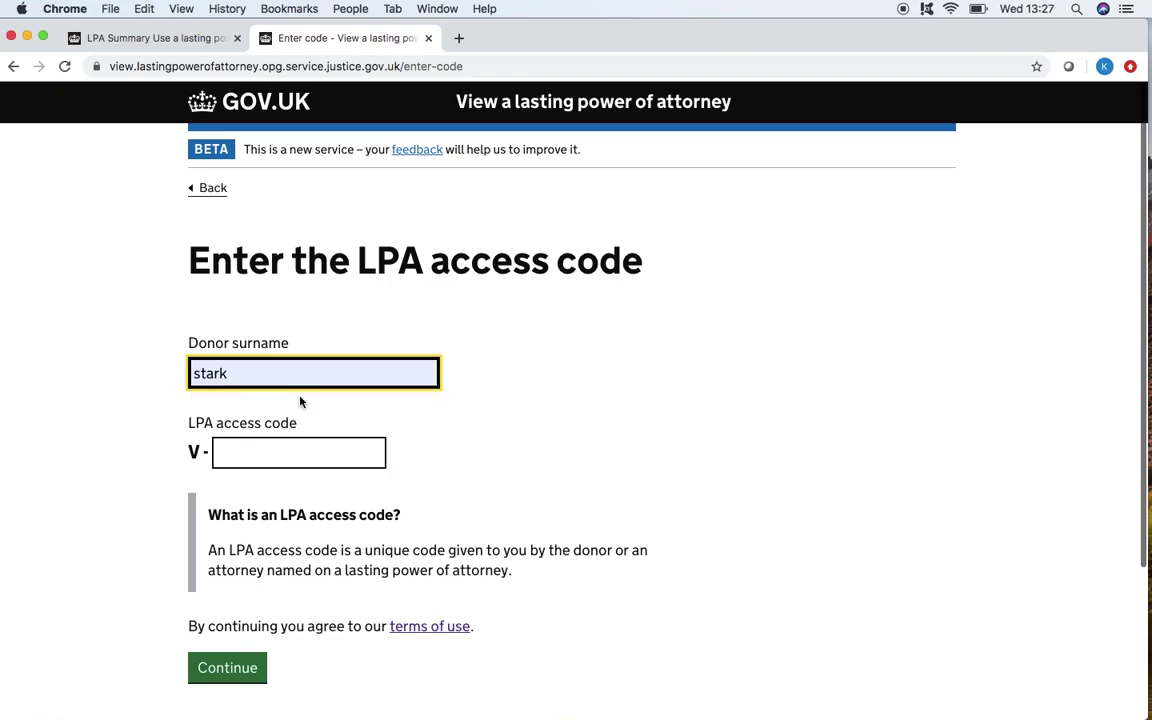
{"action": "left_click", "coordinate": [300, 457]}
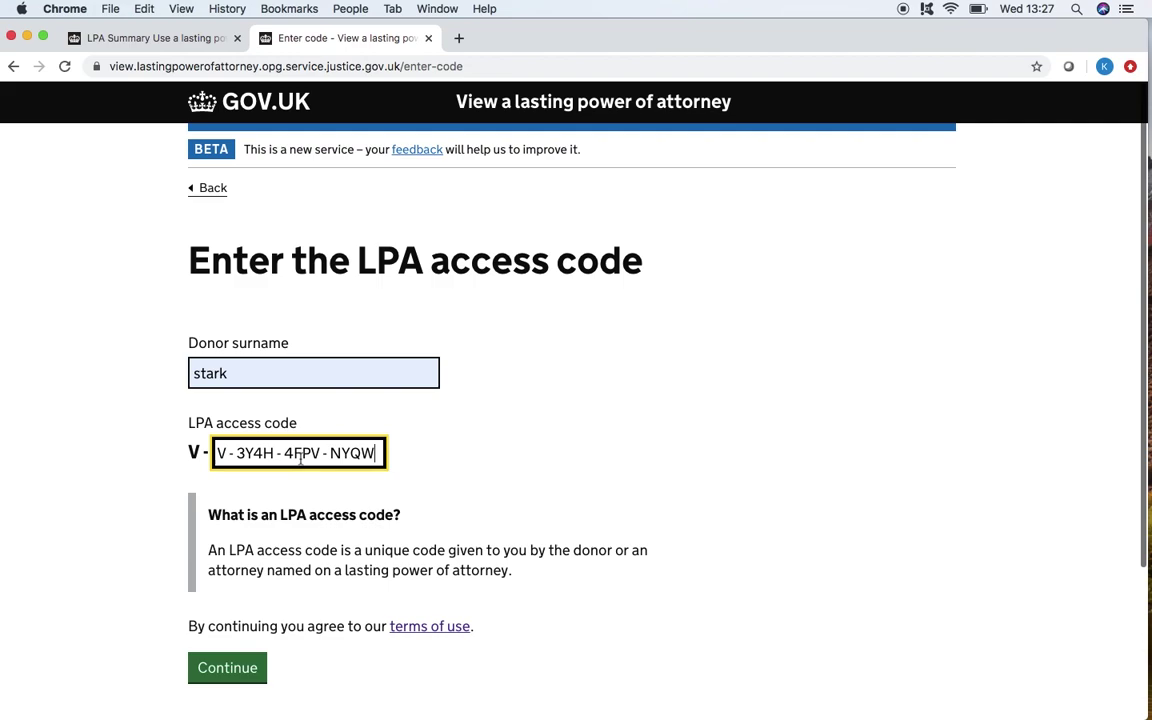
{"action": "left_click", "coordinate": [244, 665]}
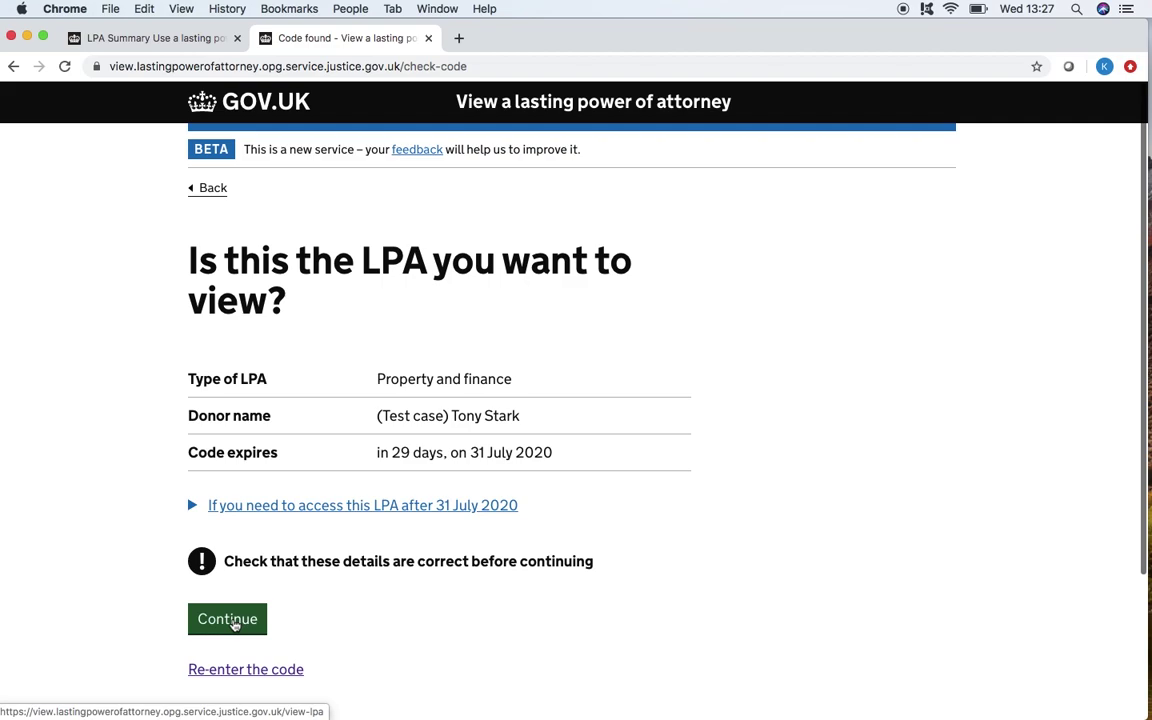
Step: Confirm the property and finance LPA is the one to view
{"action": "left_click", "coordinate": [233, 624]}
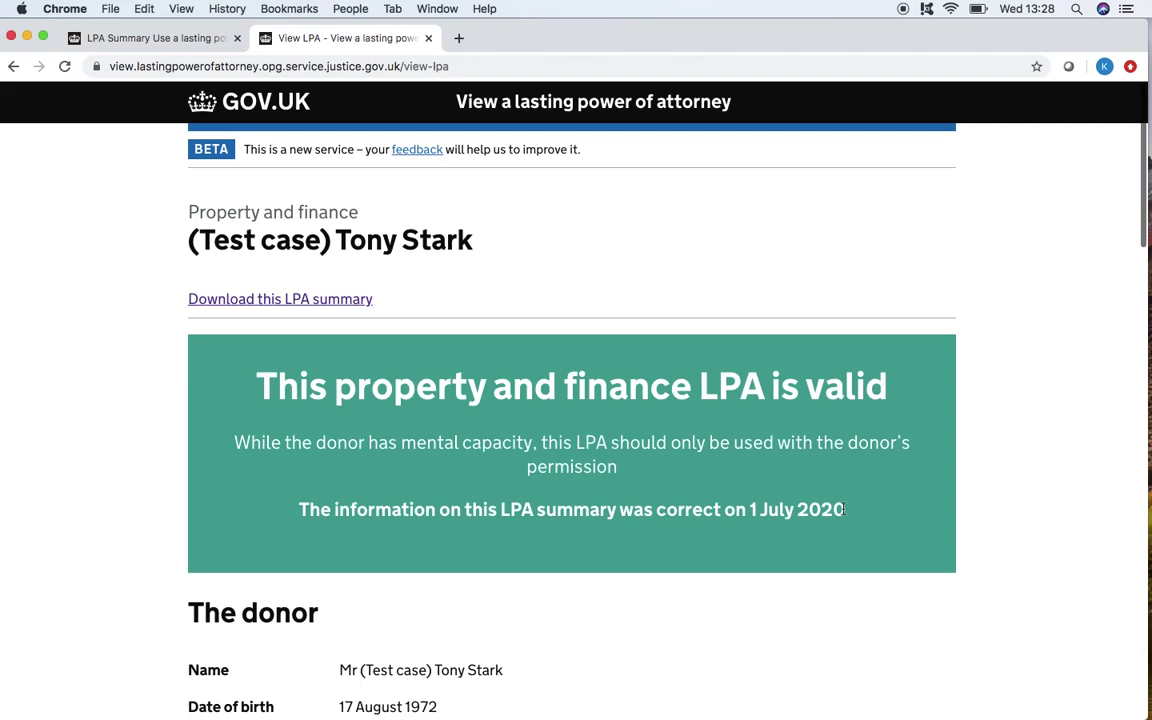
Step: Read through the valid LPA summary, then save it with 'Download this LPA summary'
{"action": "scroll", "coordinate": [843, 509], "scroll_direction": "down", "scroll_amount": 5}
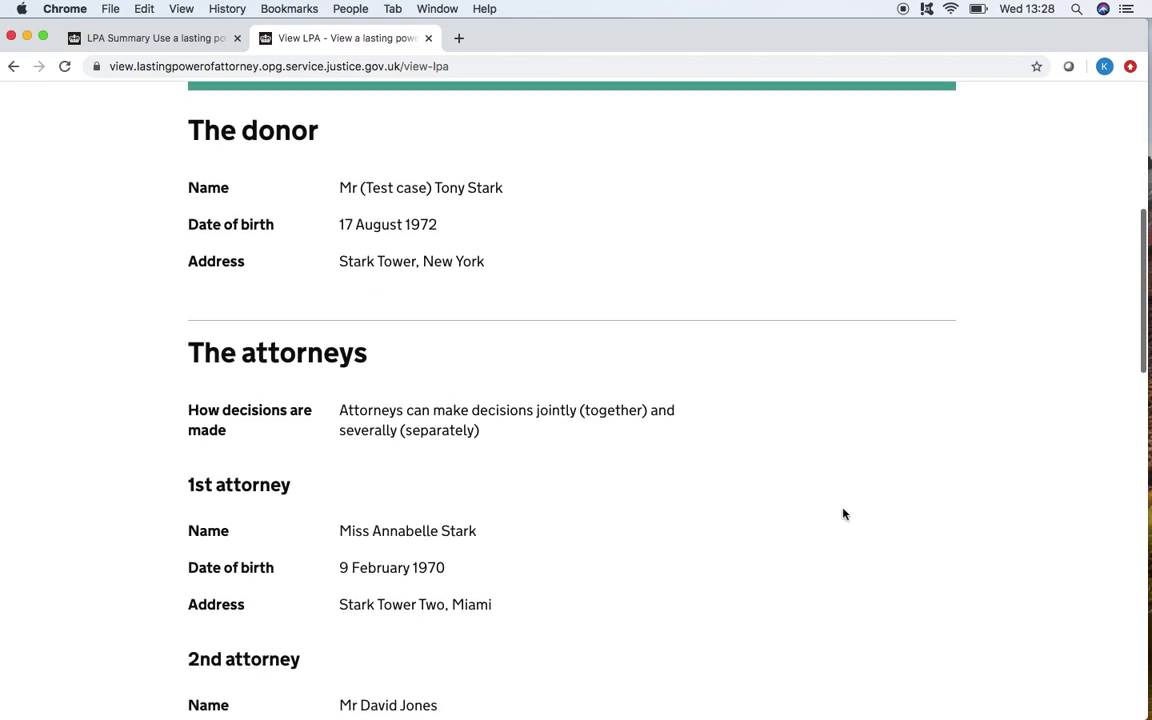
{"action": "scroll", "coordinate": [843, 512], "scroll_direction": "down", "scroll_amount": 2}
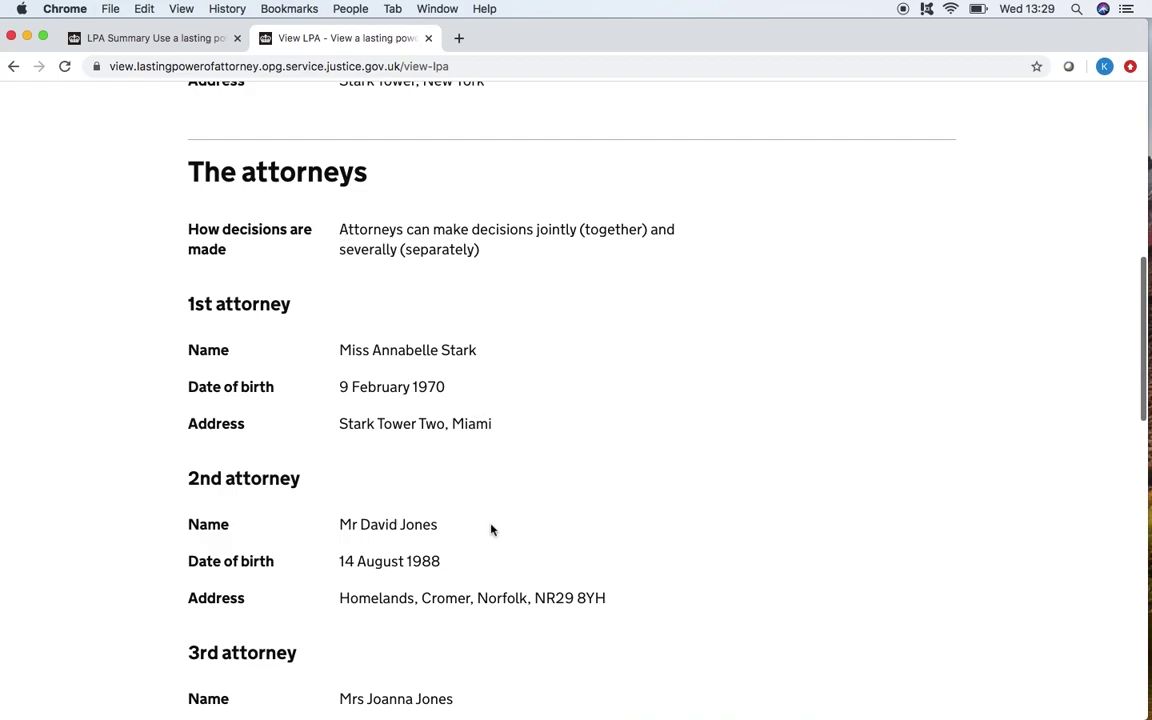
{"action": "scroll", "coordinate": [491, 532], "scroll_direction": "down", "scroll_amount": 3}
{"action": "scroll", "coordinate": [492, 537], "scroll_direction": "down", "scroll_amount": 6}
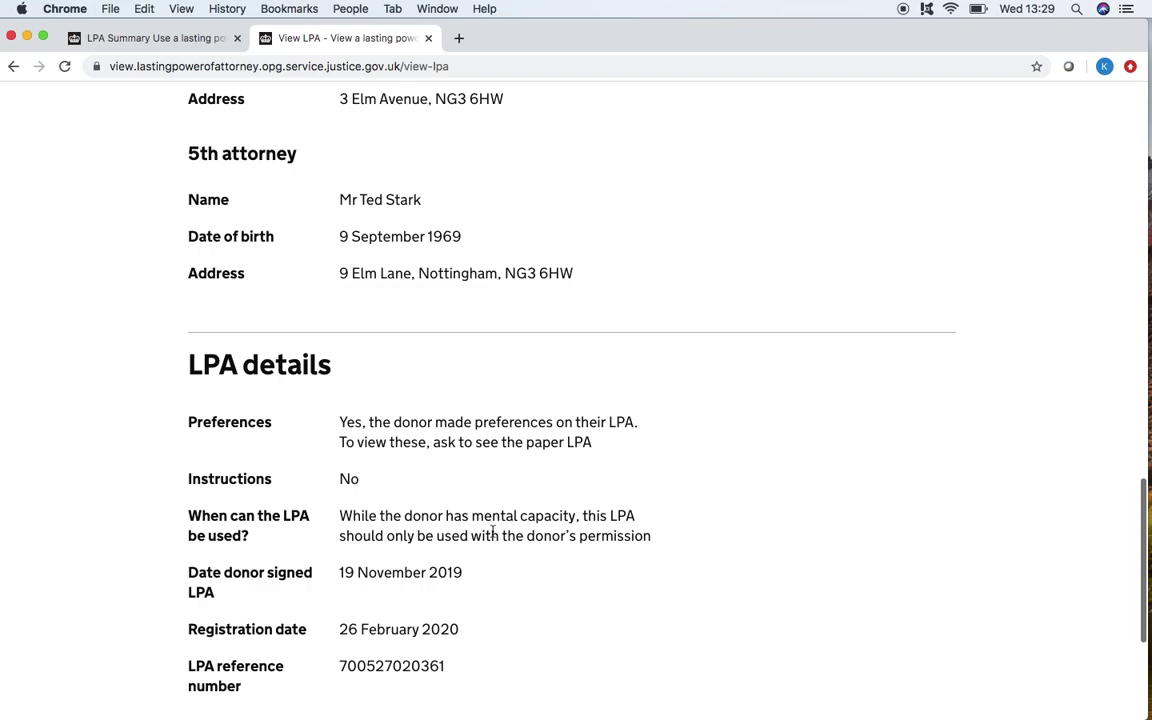
{"action": "scroll", "coordinate": [489, 414], "scroll_direction": "up", "scroll_amount": 10}
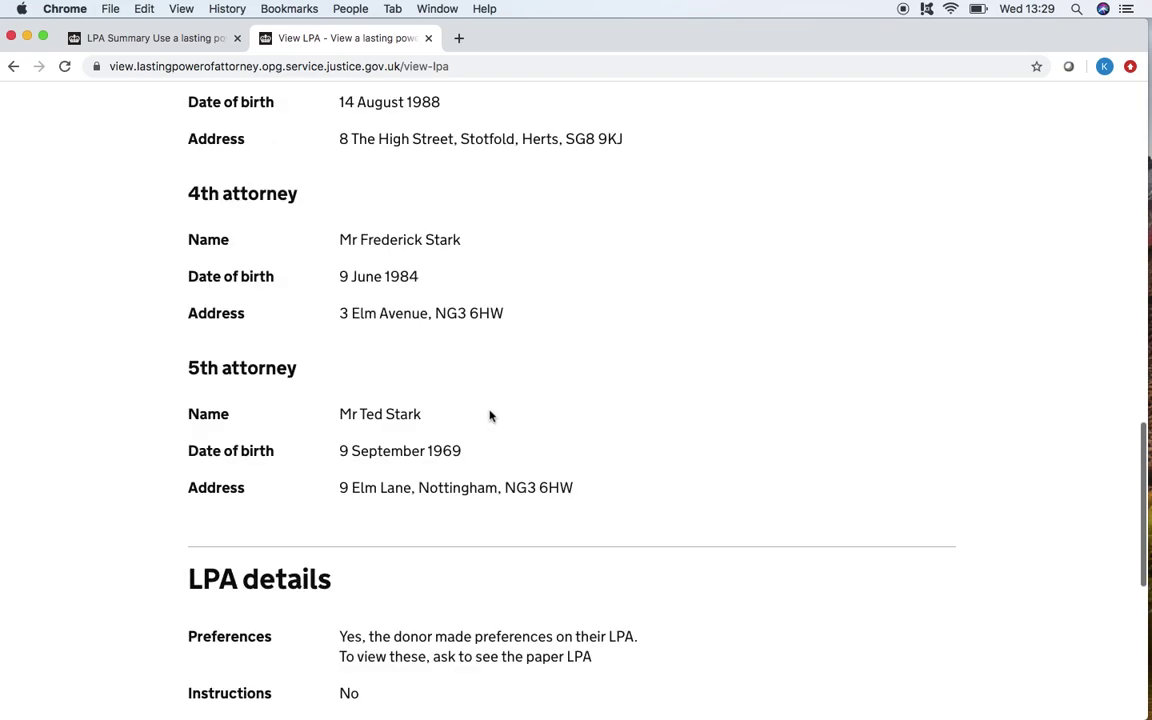
{"action": "scroll", "coordinate": [489, 414], "scroll_direction": "up", "scroll_amount": 1}
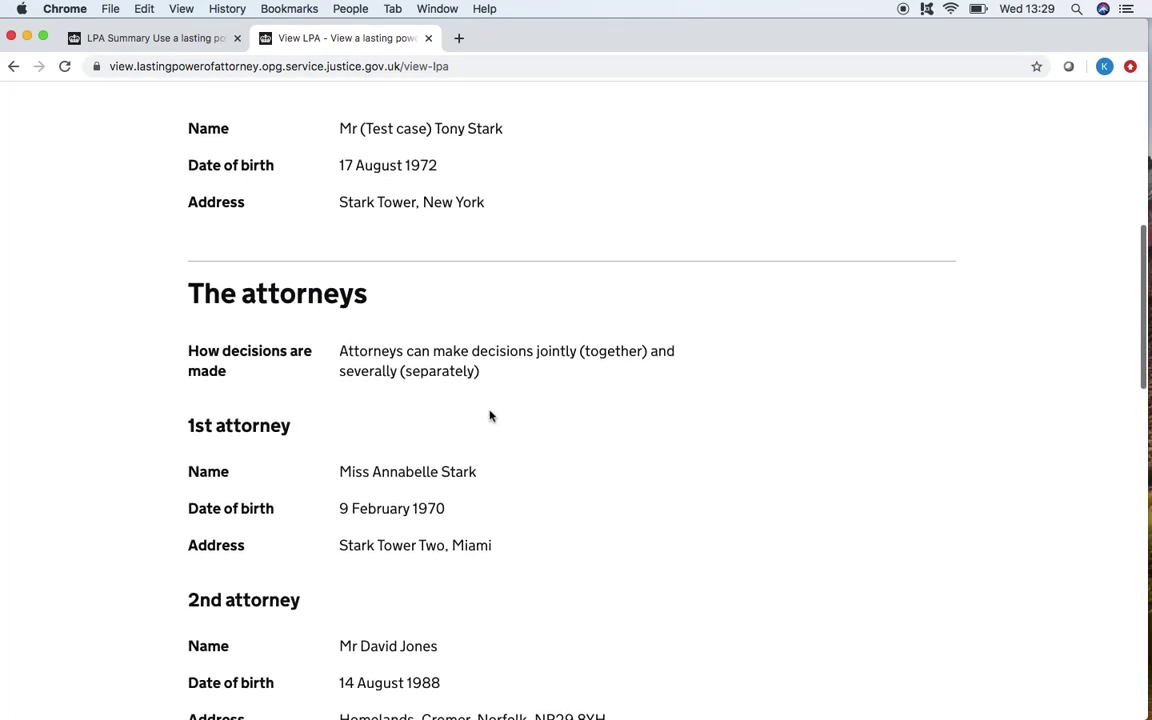
{"action": "scroll", "coordinate": [489, 416], "scroll_direction": "up", "scroll_amount": 8}
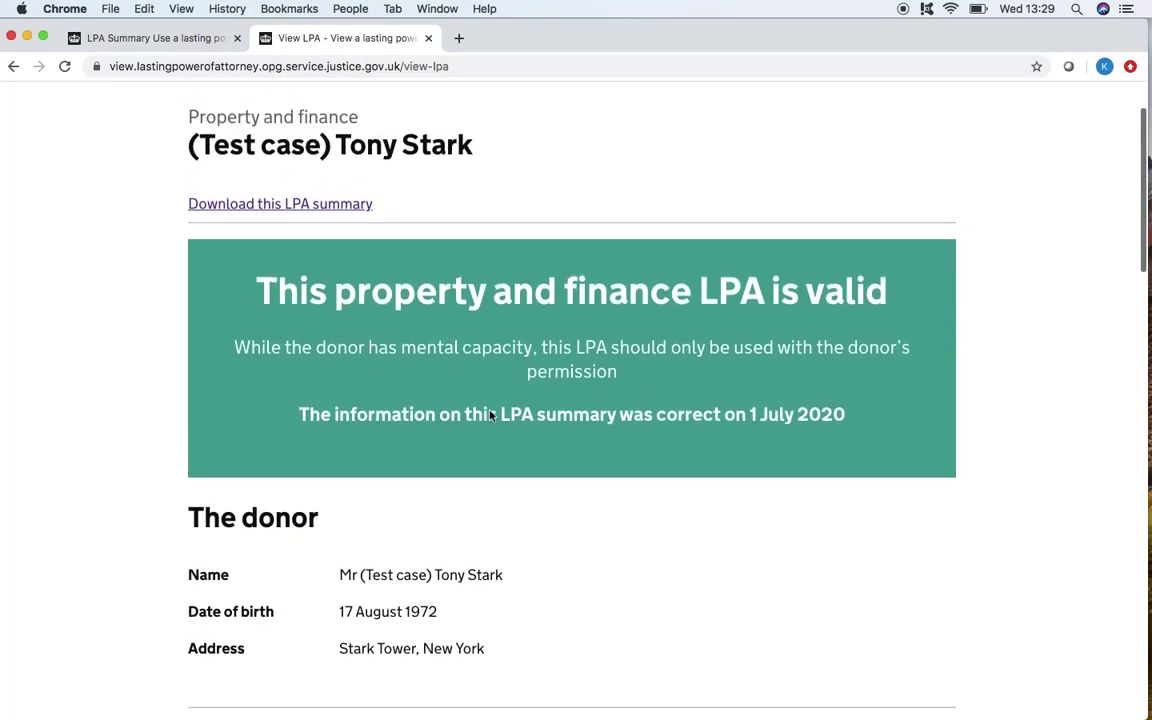
{"action": "left_click", "coordinate": [295, 212]}
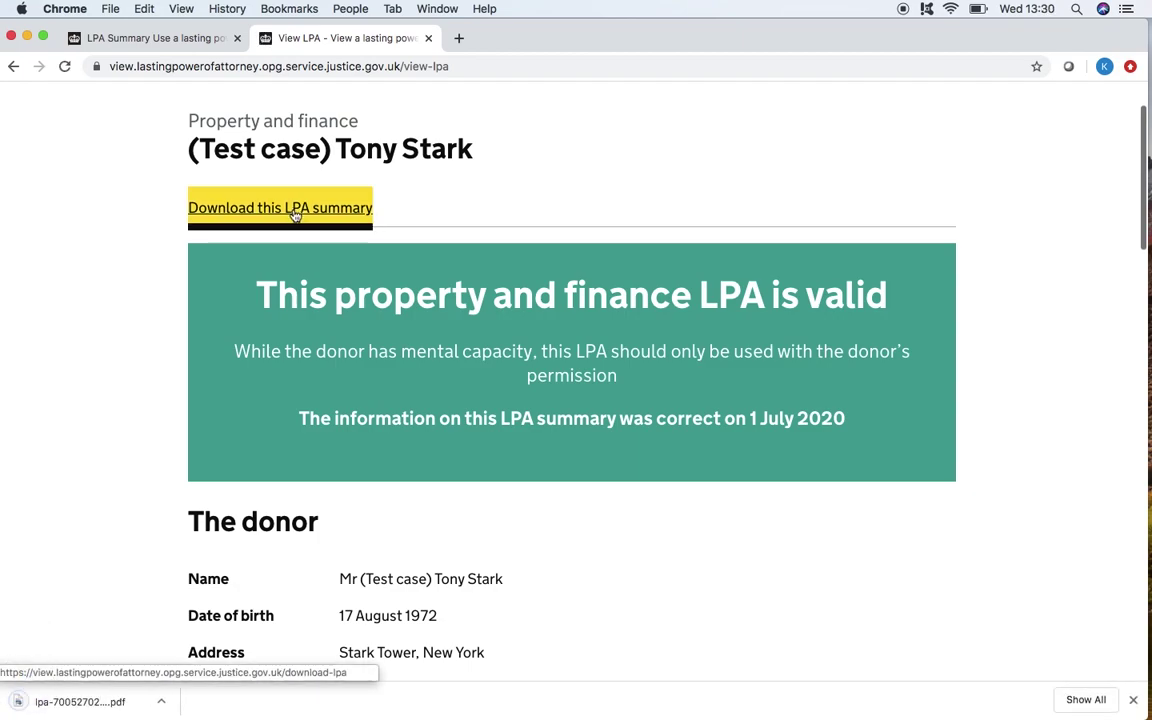
Step: Open the downloaded LPA summary PDF from the downloads bar, then close its tab
{"action": "left_click", "coordinate": [85, 701]}
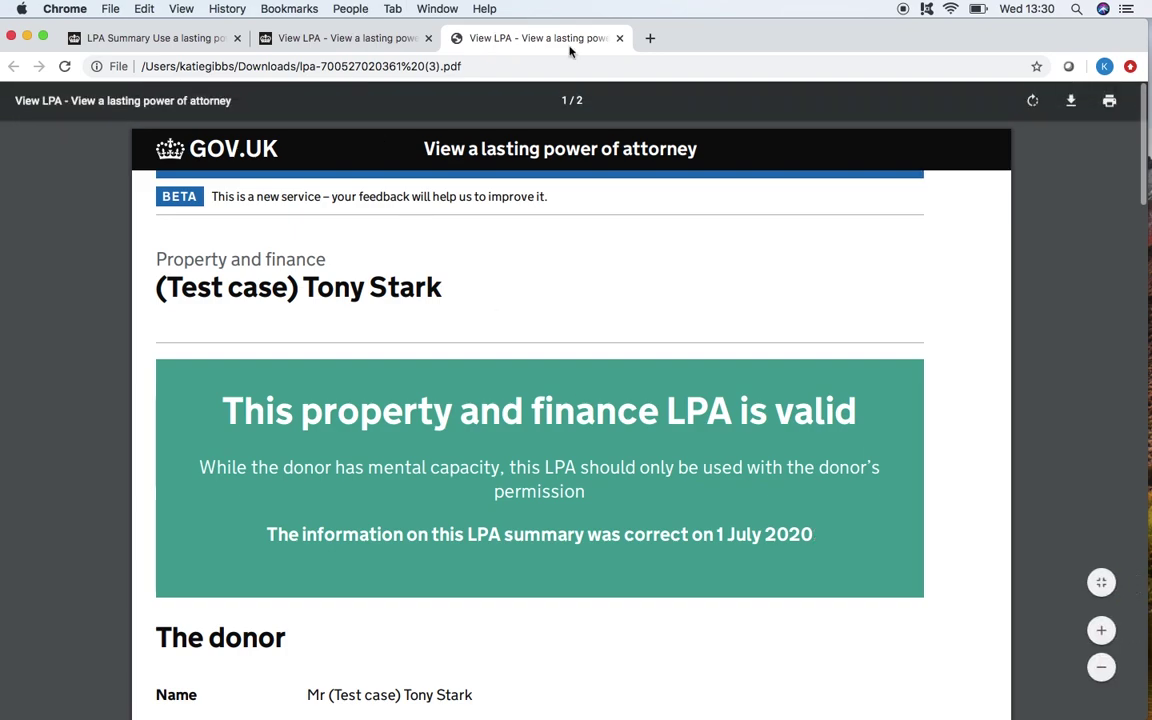
{"action": "left_click", "coordinate": [619, 38]}
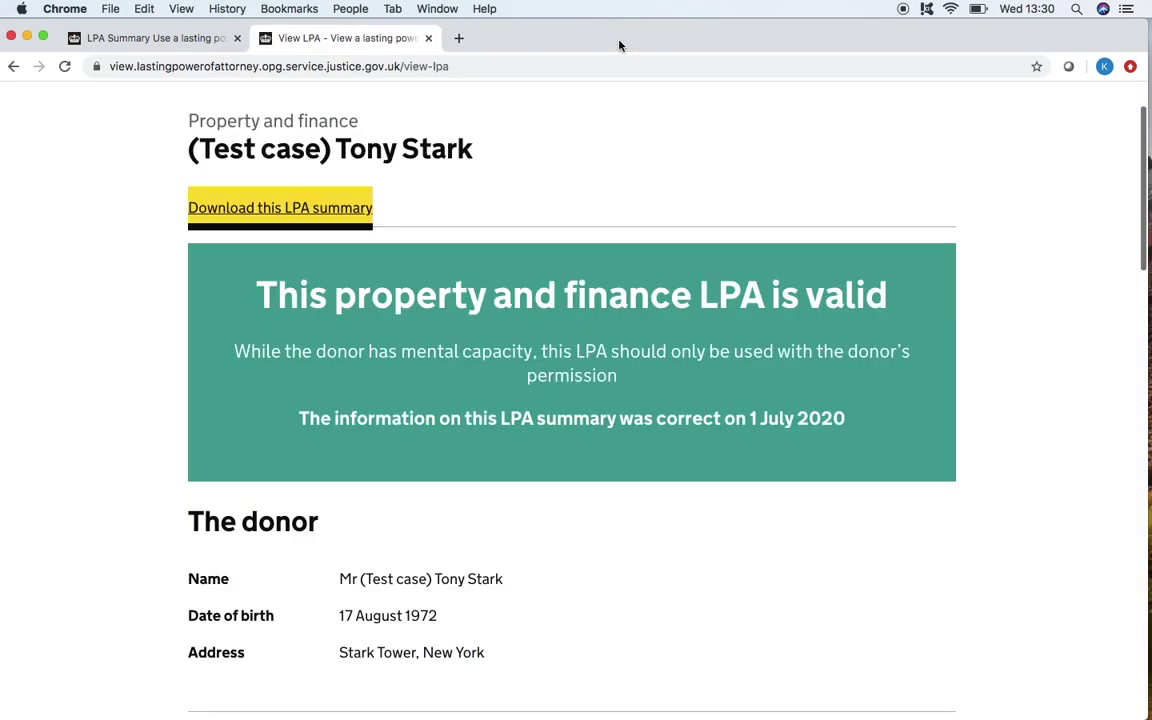